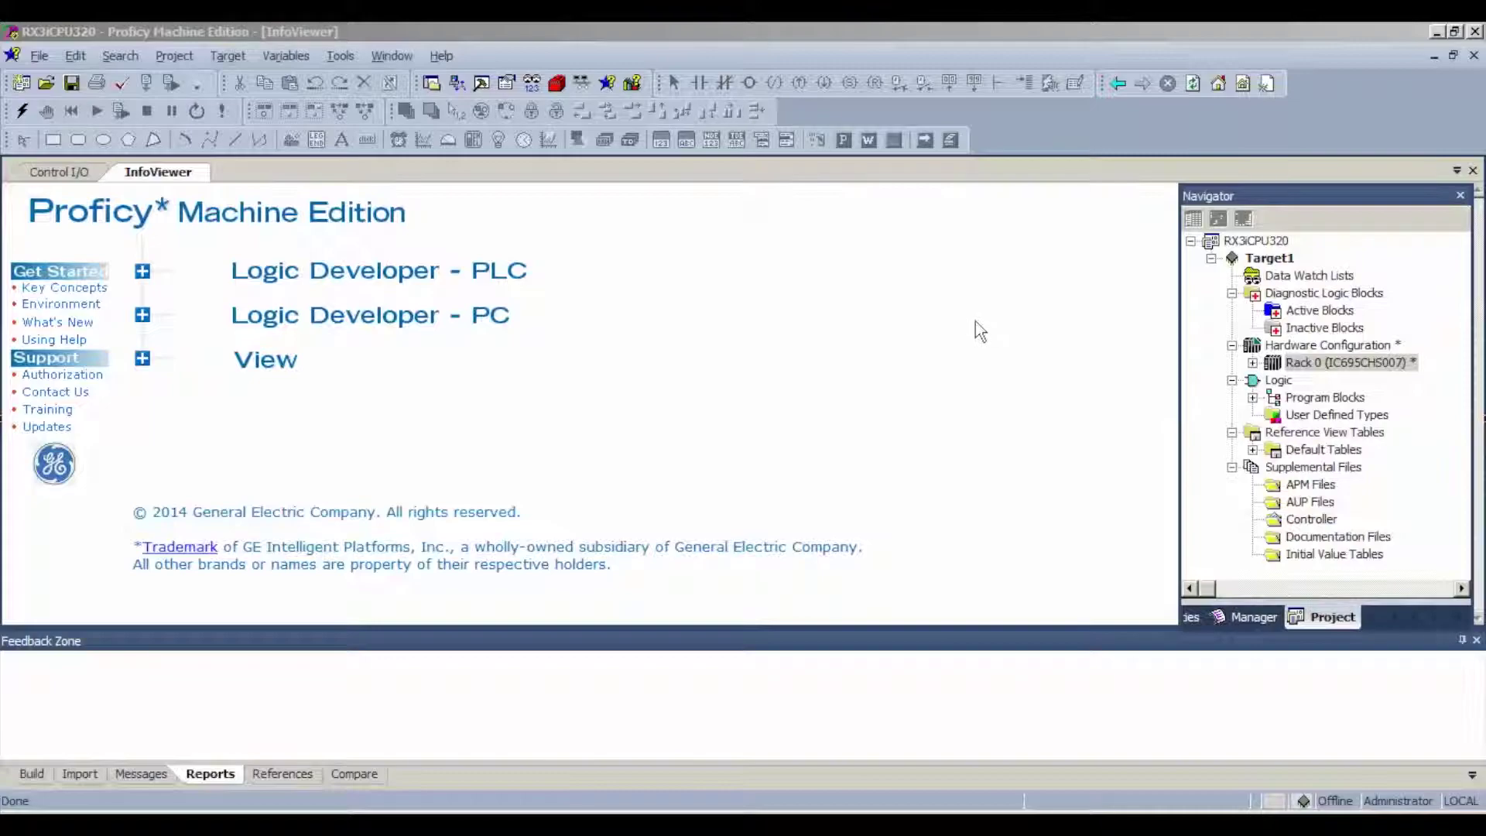
Step: Expand Rack 0 and start adding a module to Slot 0 for the IC695PSA040 power supply
click(1253, 363)
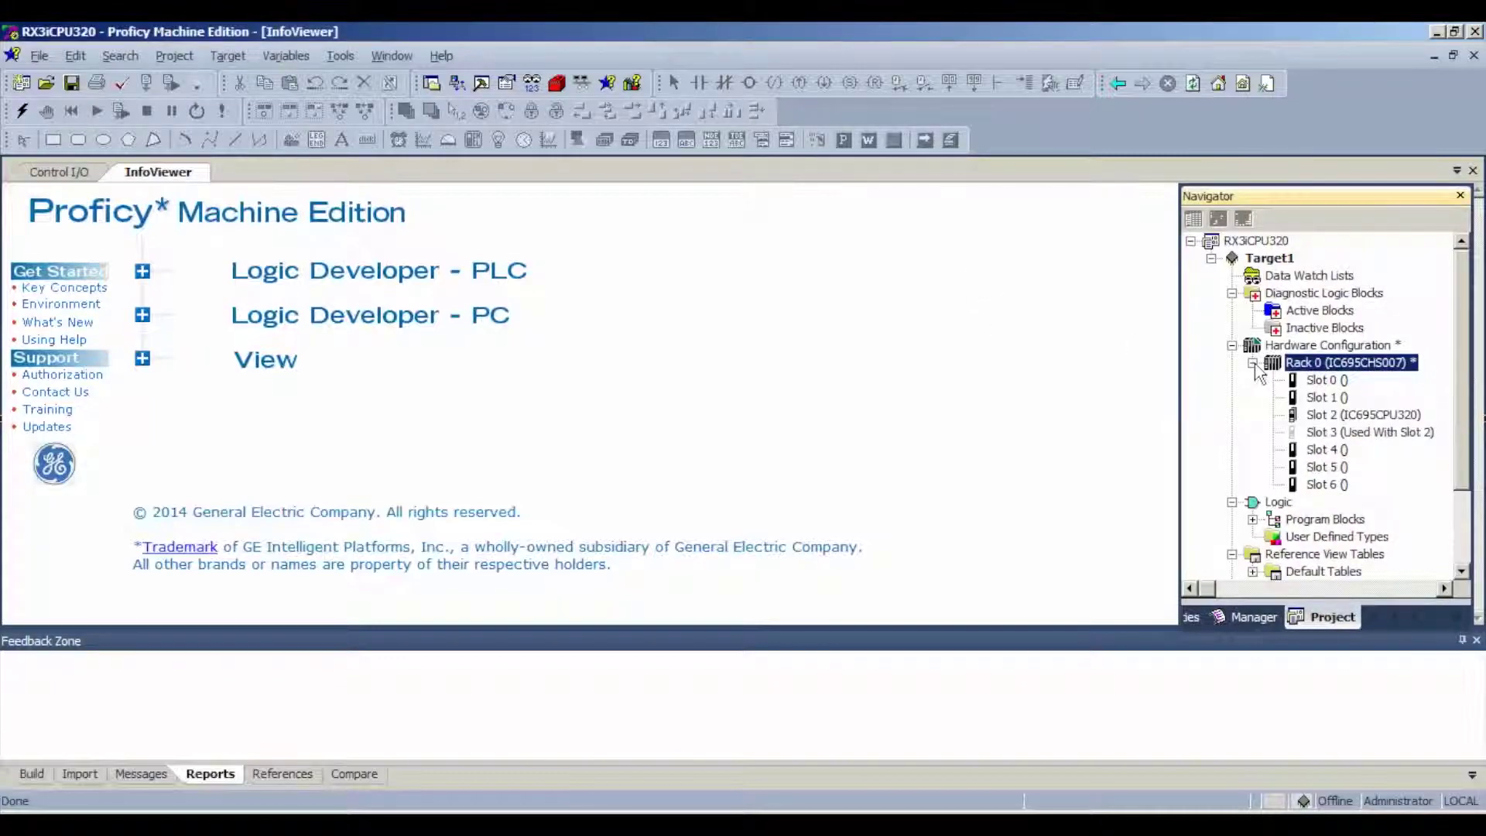
right_click(1327, 382)
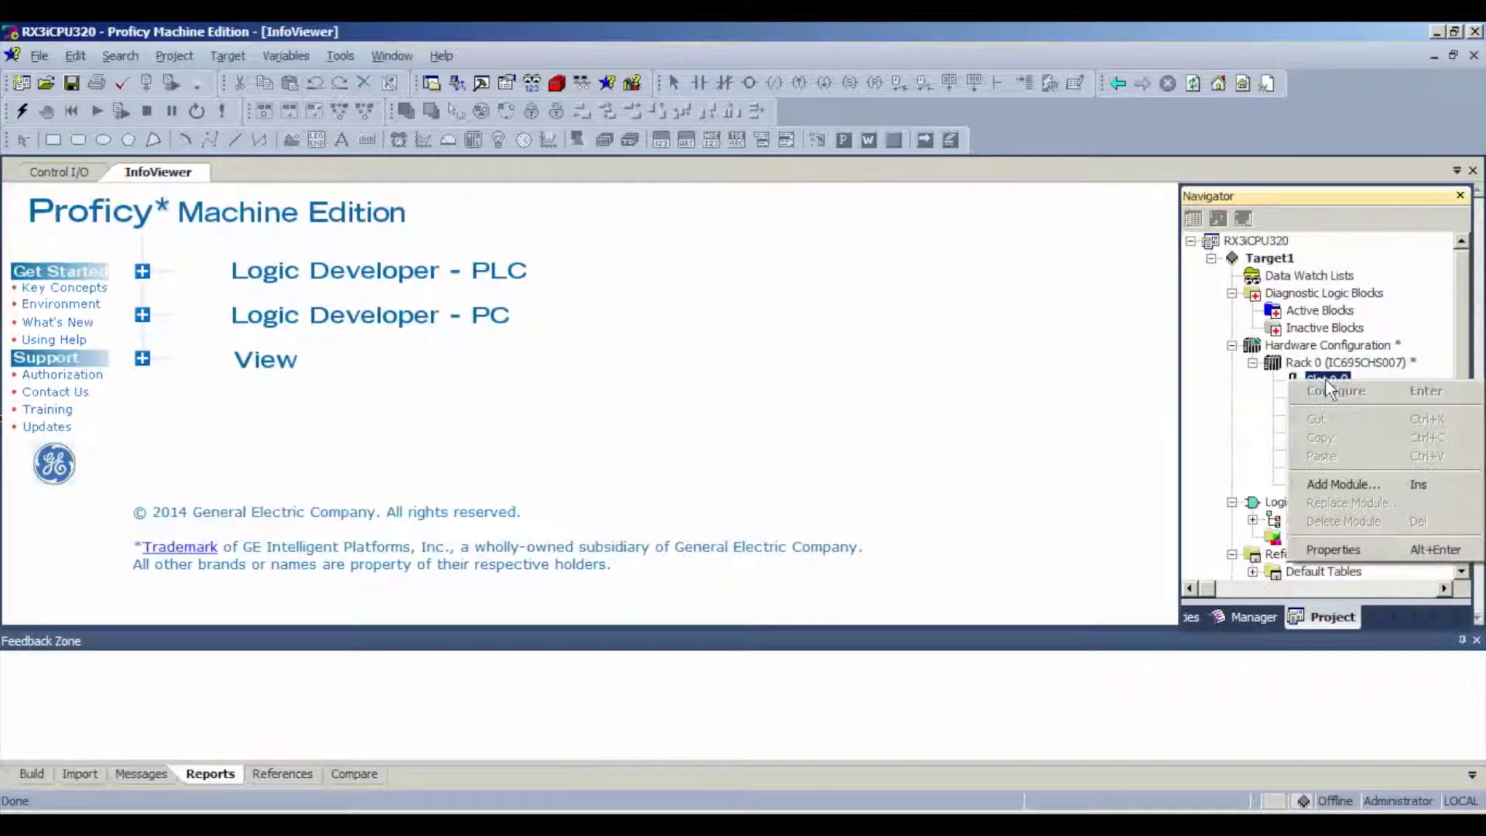
click(1344, 485)
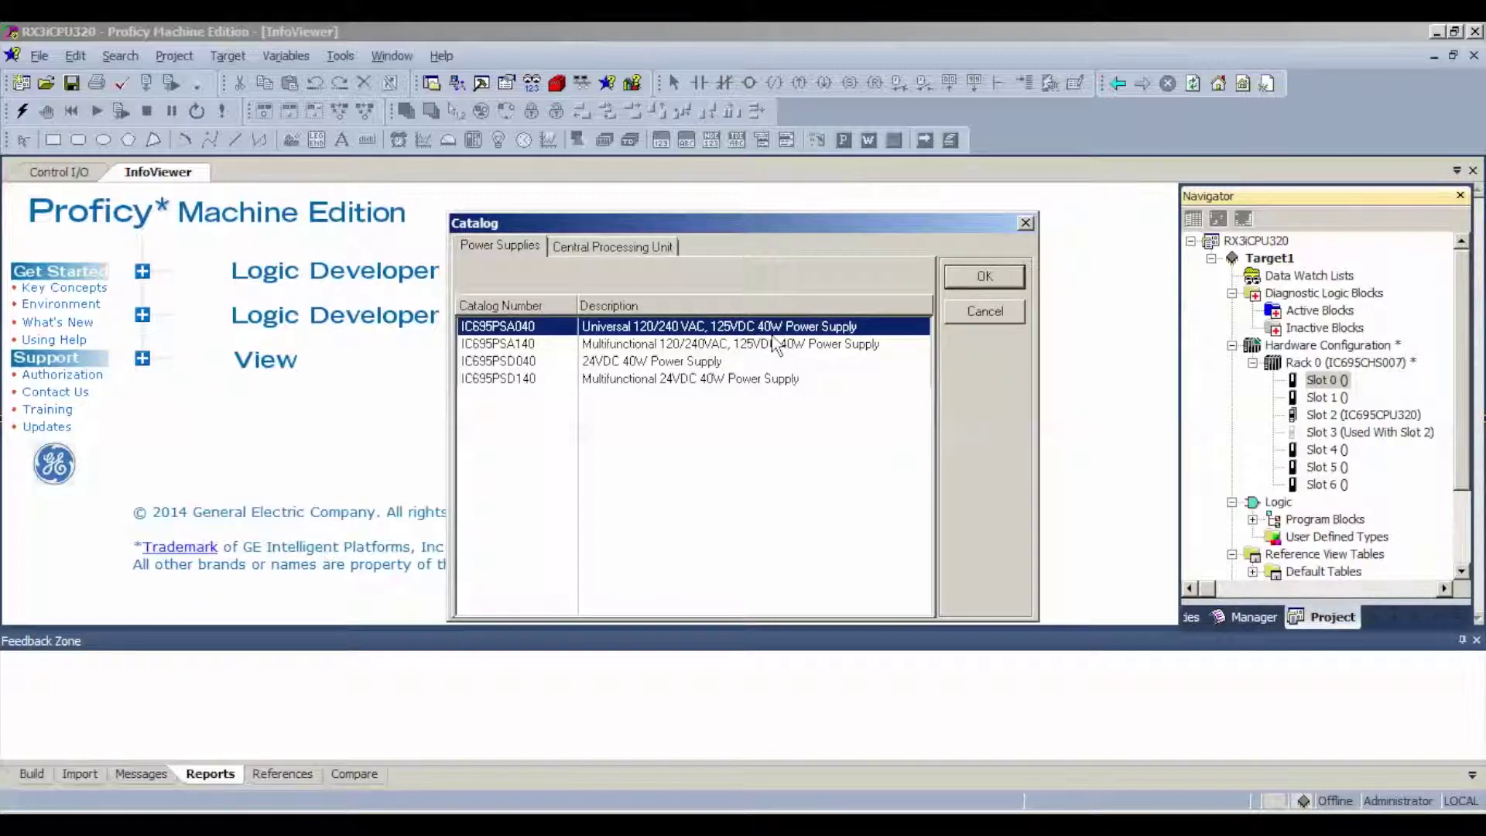
Step: Confirm IC695PSA040 as the Slot 0 power supply, then select Slot 4
click(984, 279)
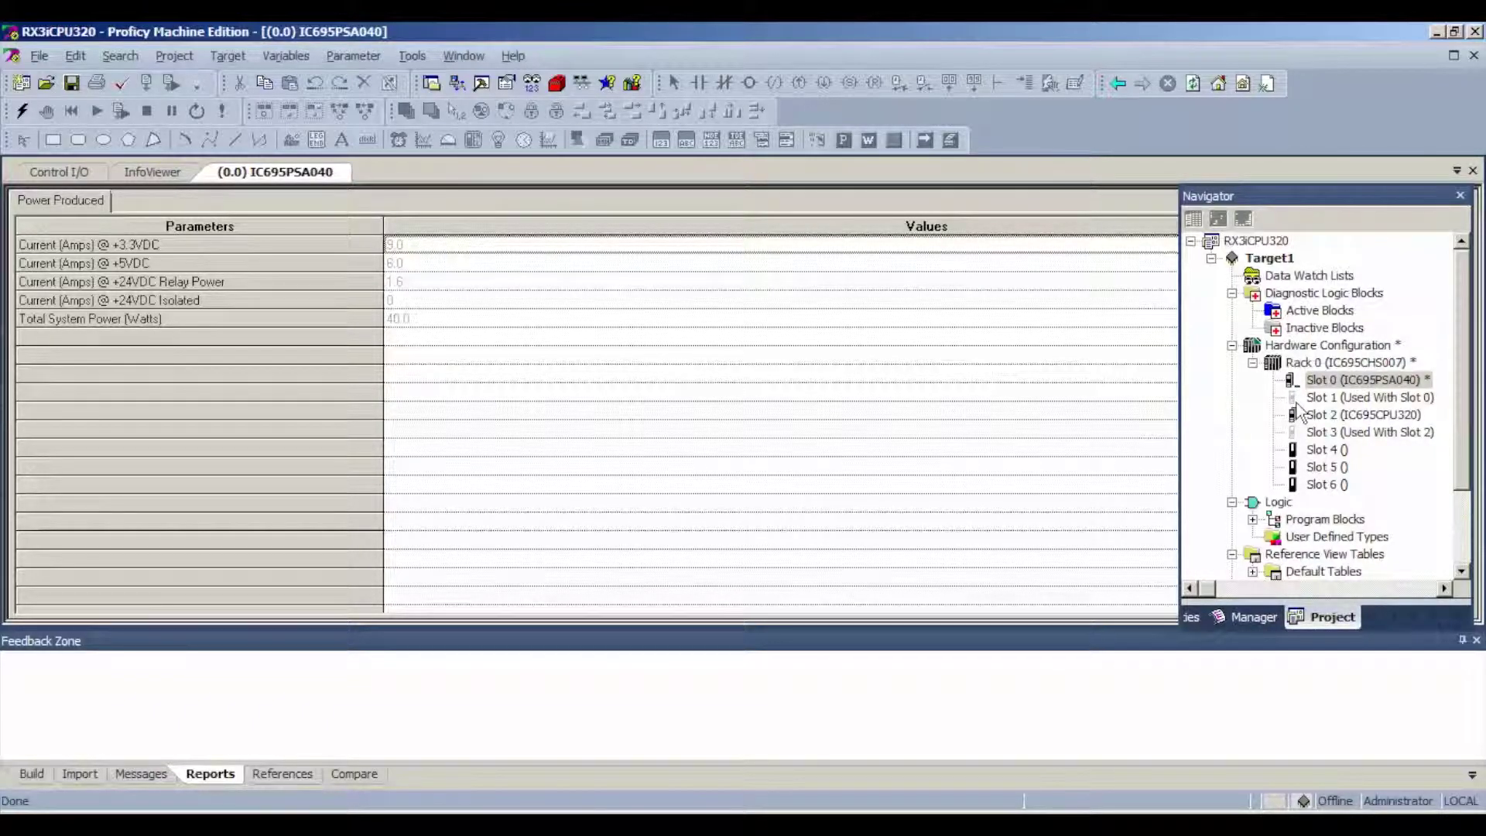
click(1326, 450)
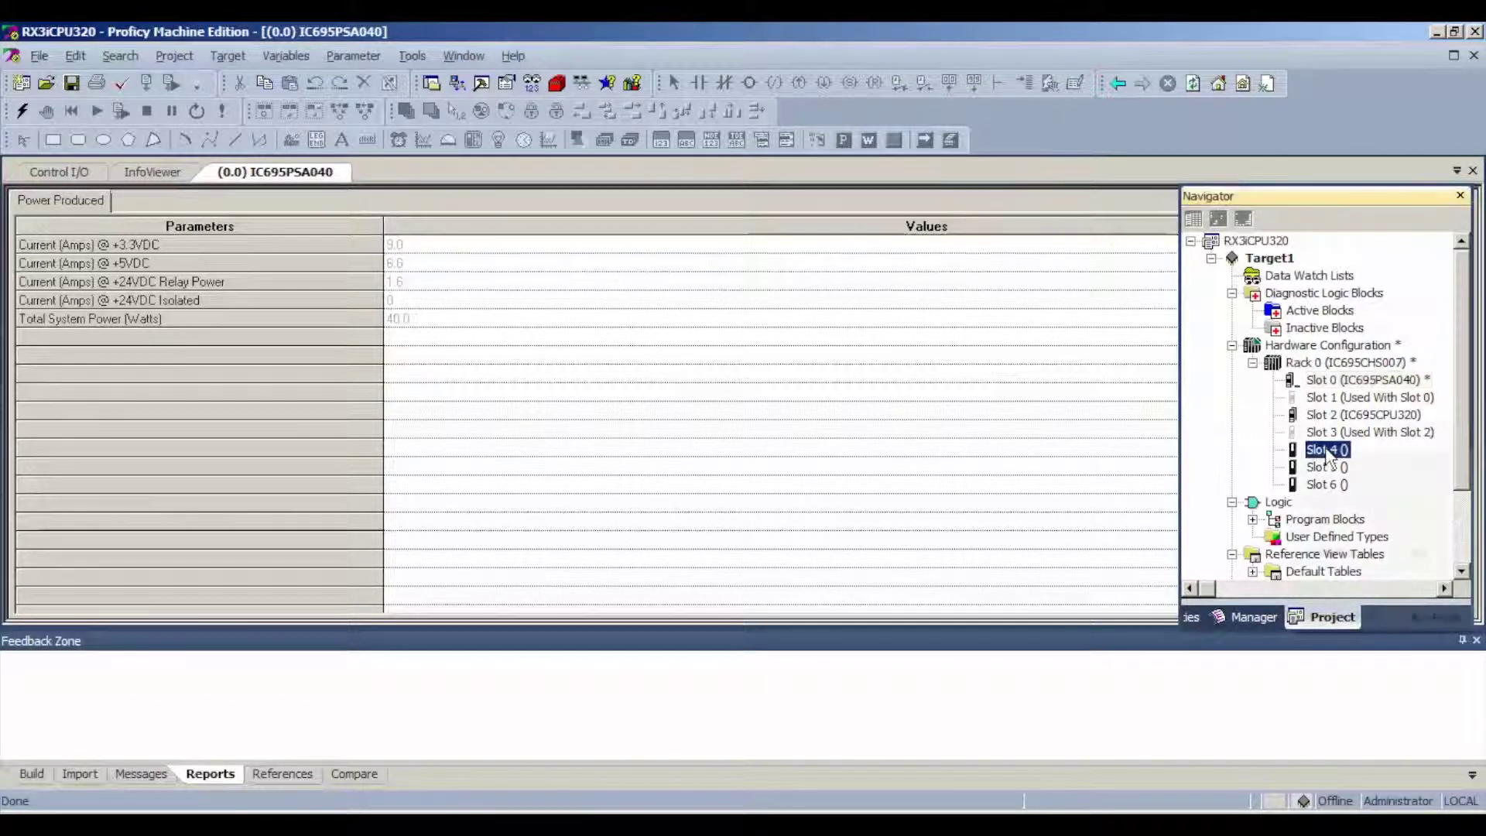
Step: Add the IC695ETM001 Ethernet Interface Module from the Communications catalog to Slot 4
right_click(1327, 450)
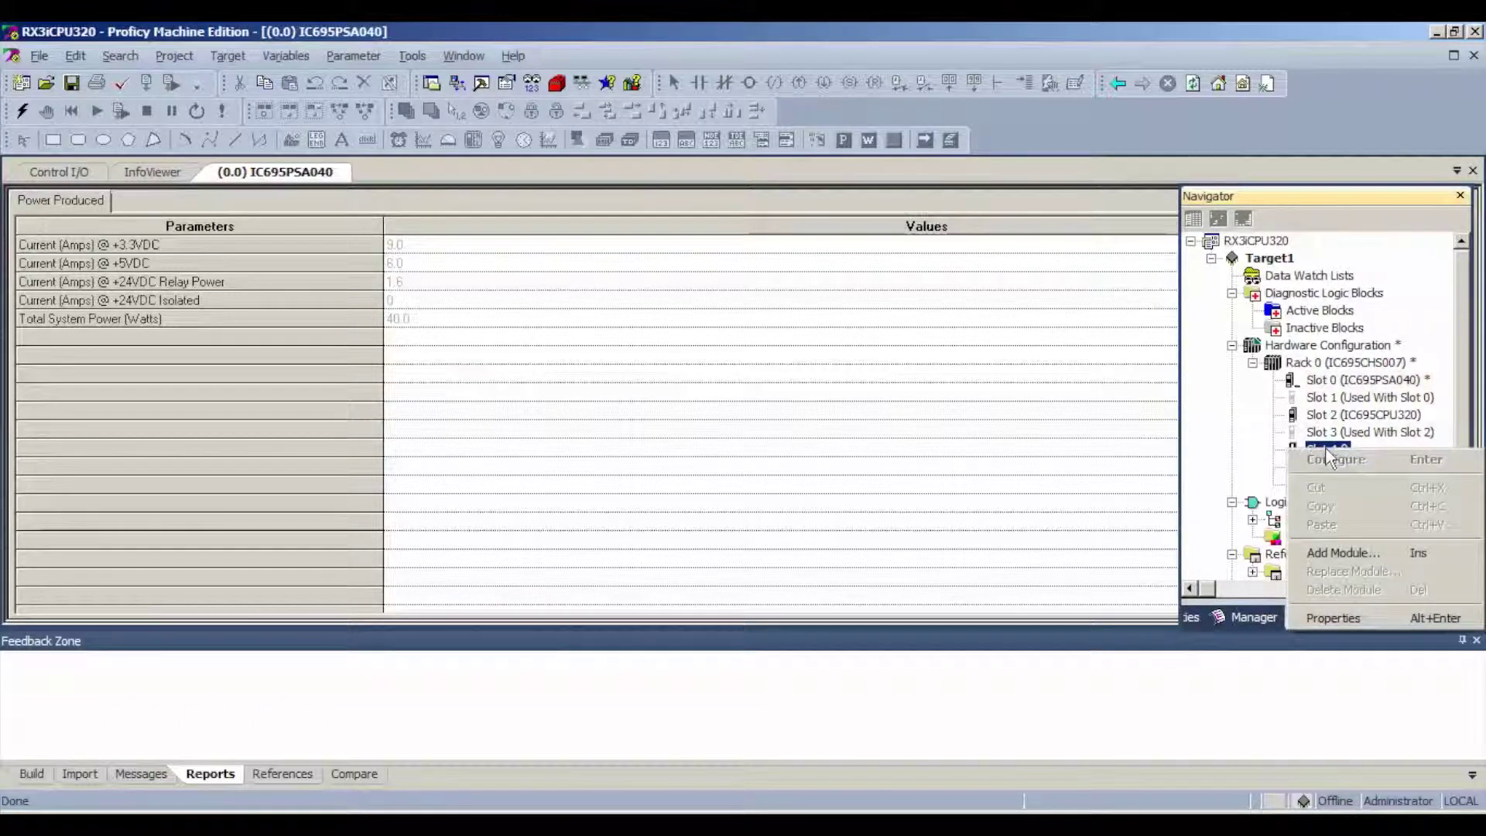
click(1355, 557)
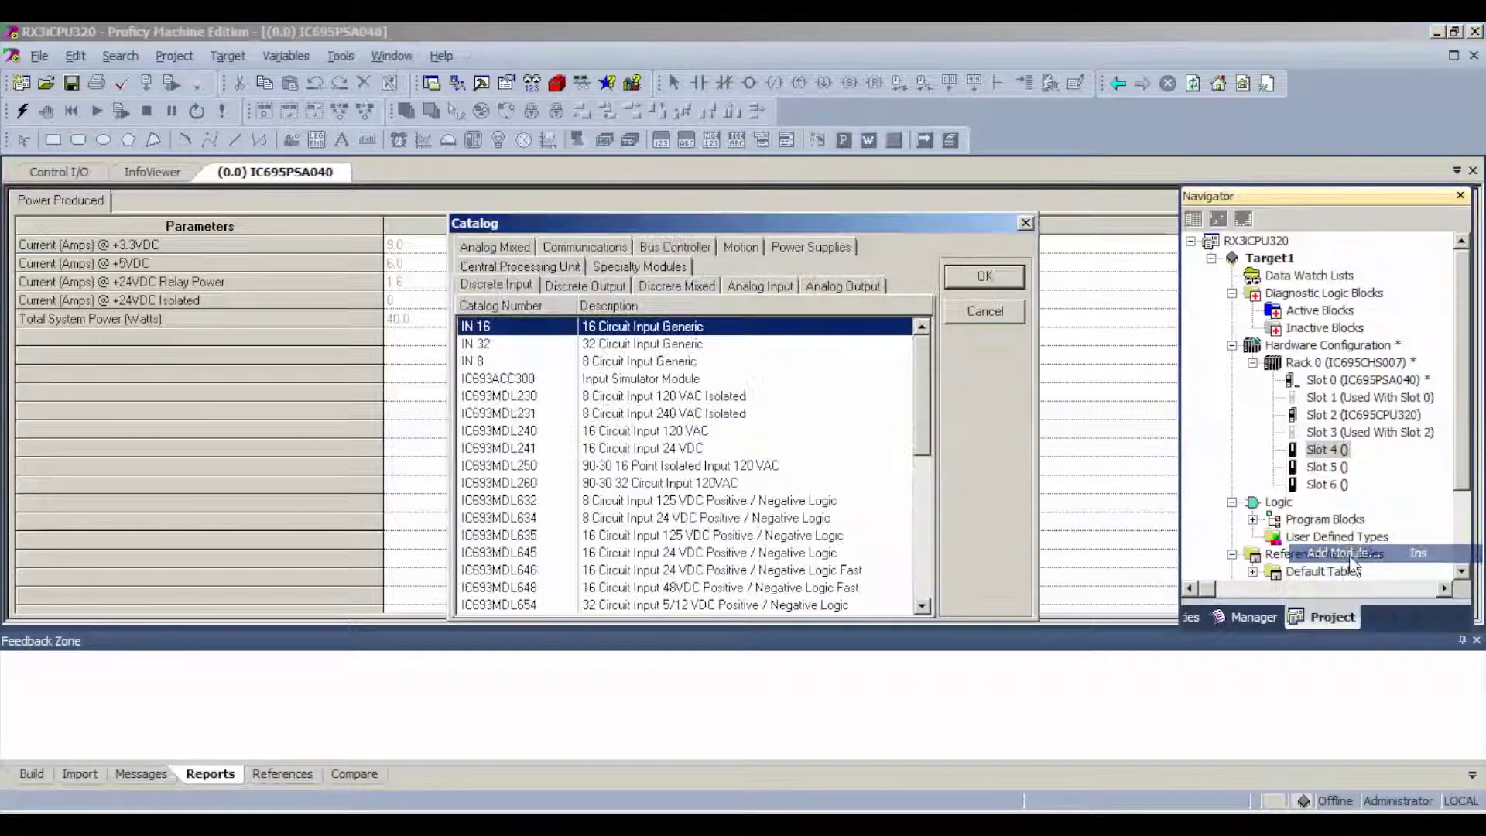
click(560, 248)
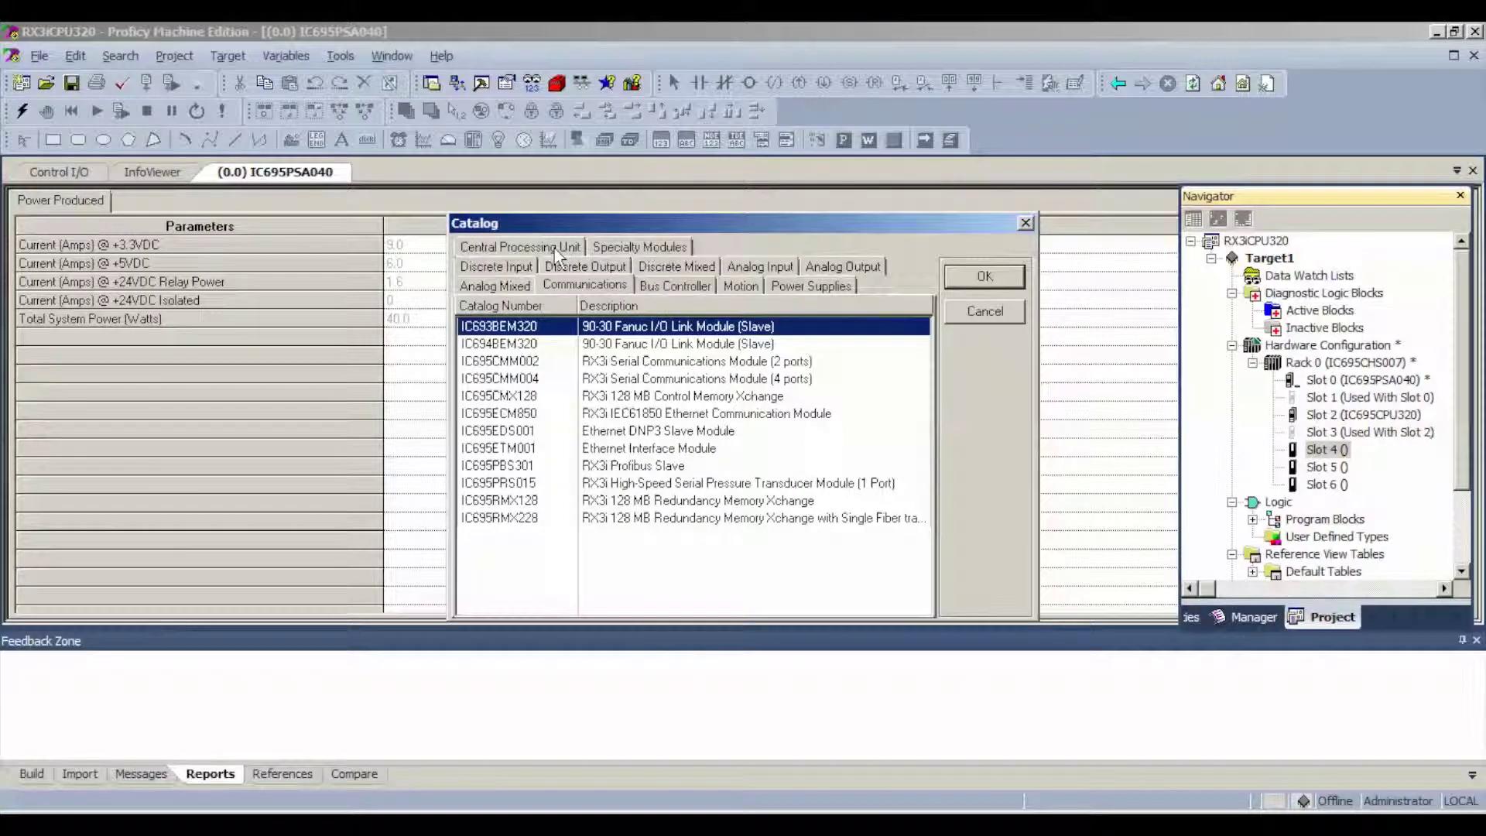
click(602, 453)
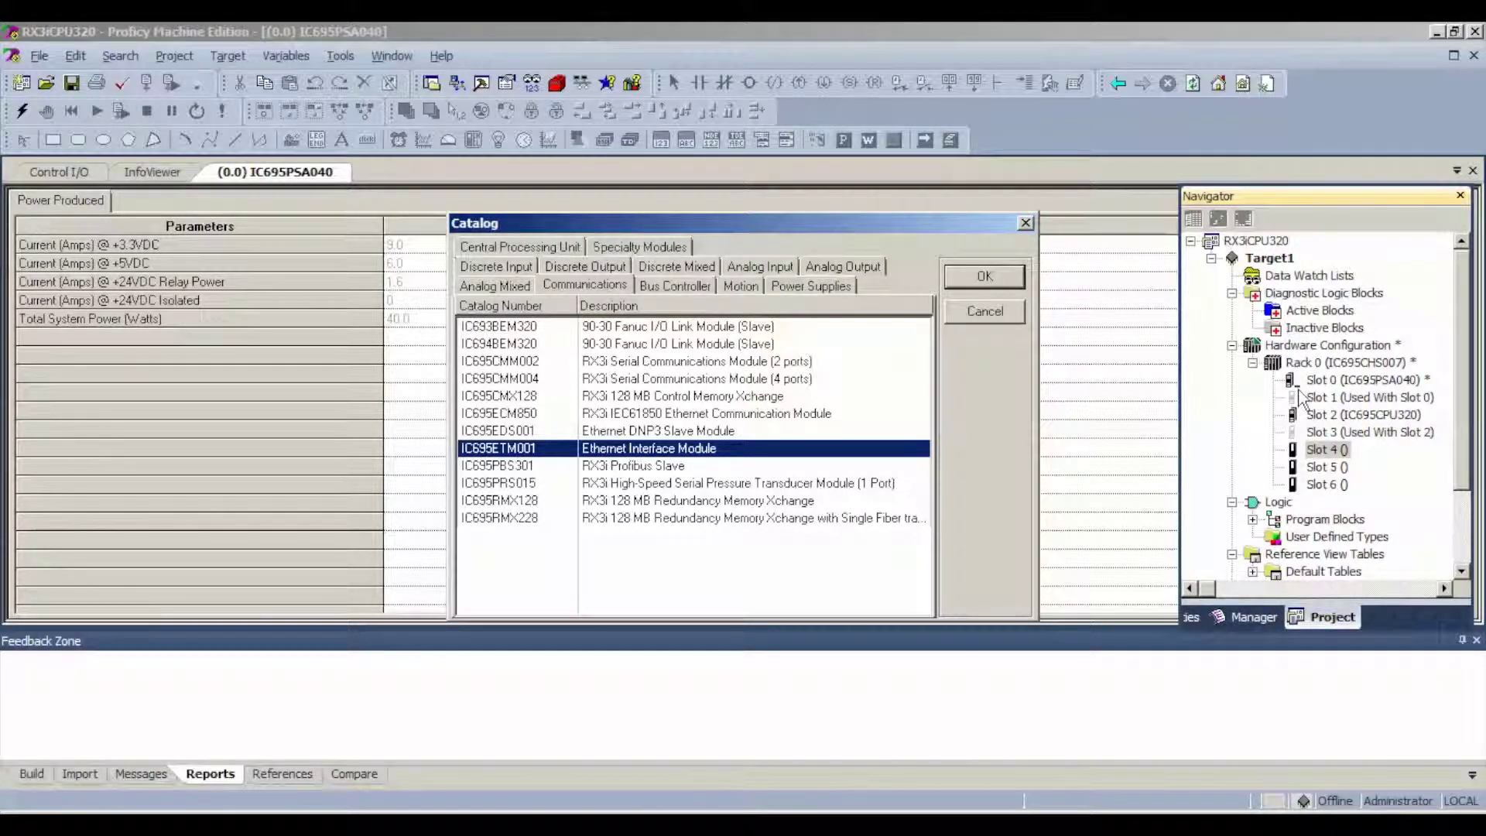
click(985, 279)
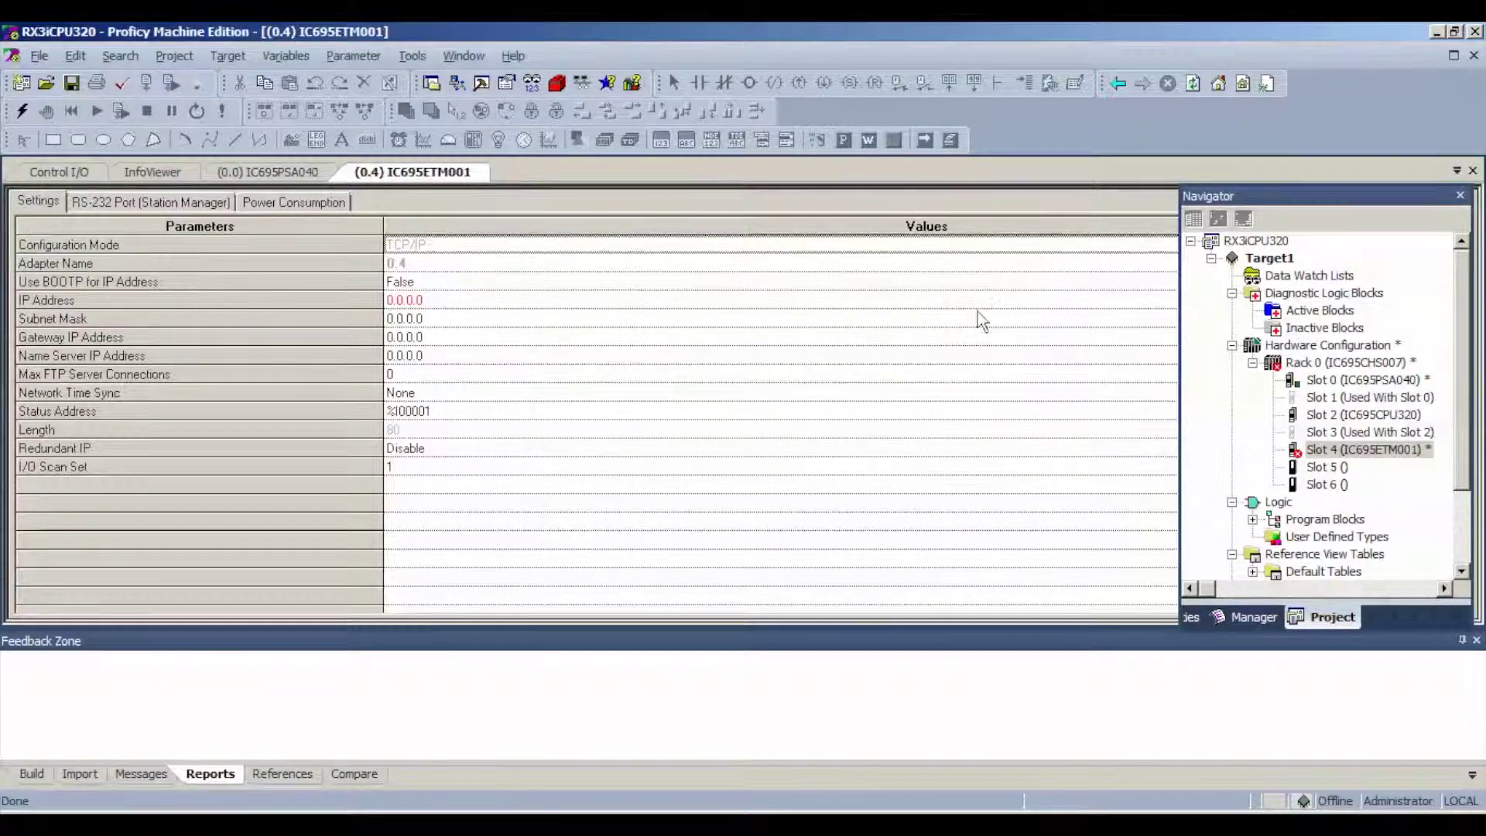